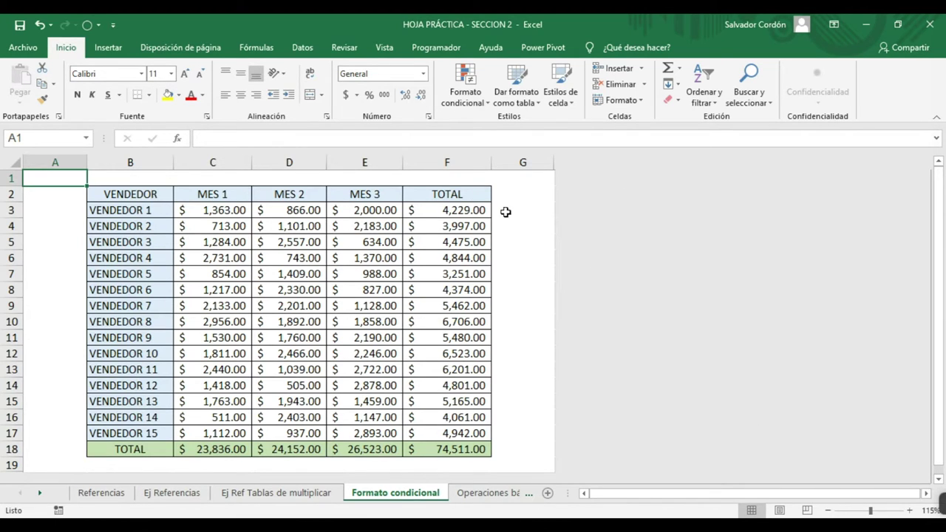
Examine the vendor totals in F3:F17 and the sum formulas behind them, including the monthly values used for VENDEDOR 1
click(445, 212)
drag(449, 215, 454, 434)
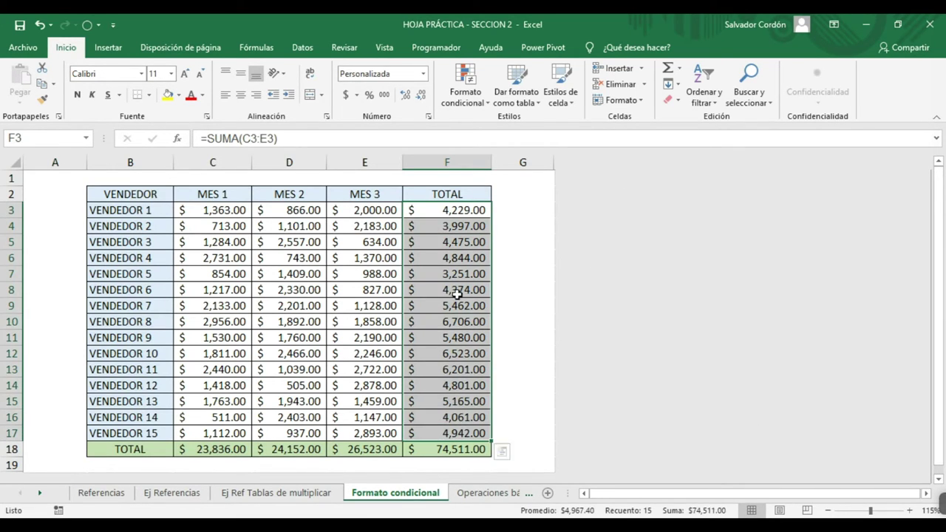
click(446, 216)
drag(211, 212, 364, 213)
click(442, 214)
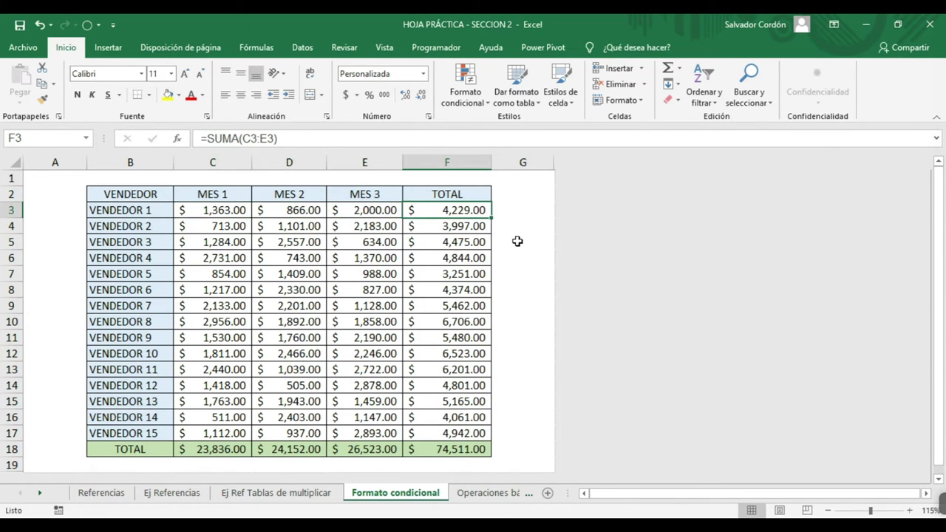
drag(458, 215, 458, 435)
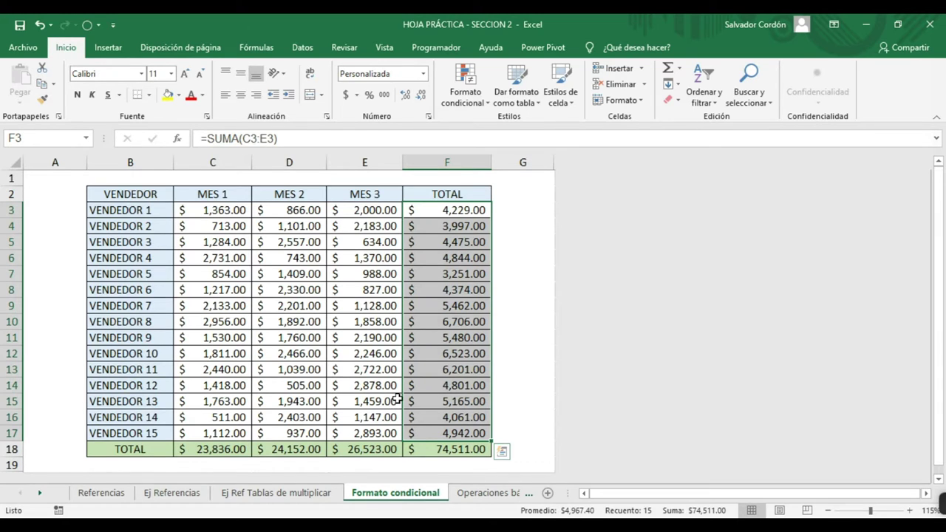
click(434, 383)
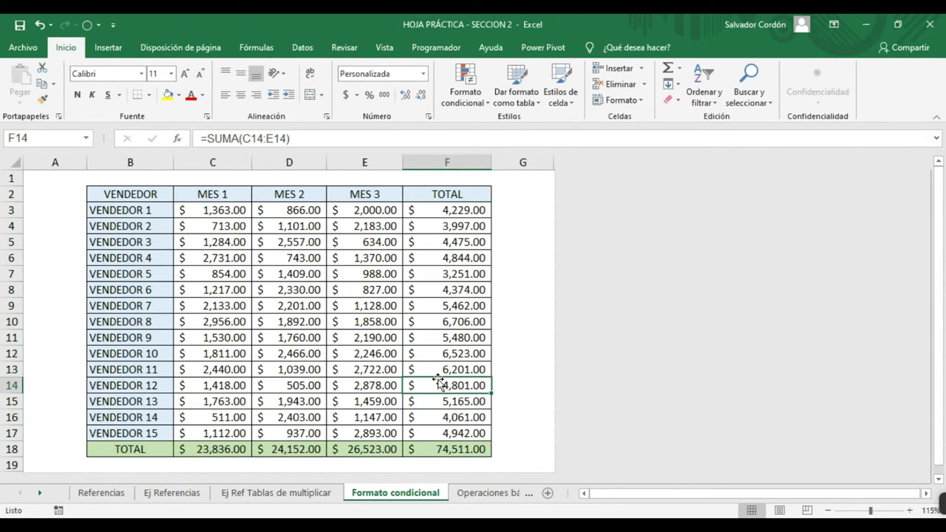
drag(453, 214, 457, 438)
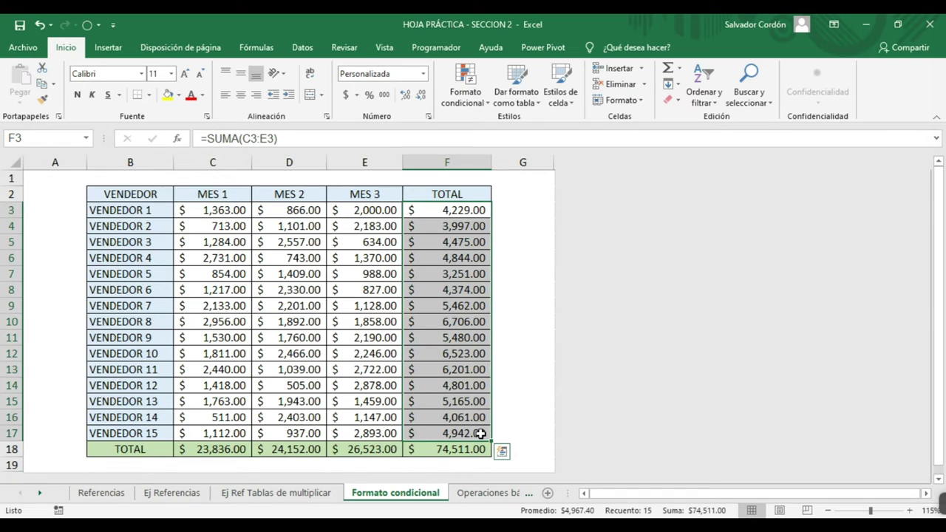
click(493, 337)
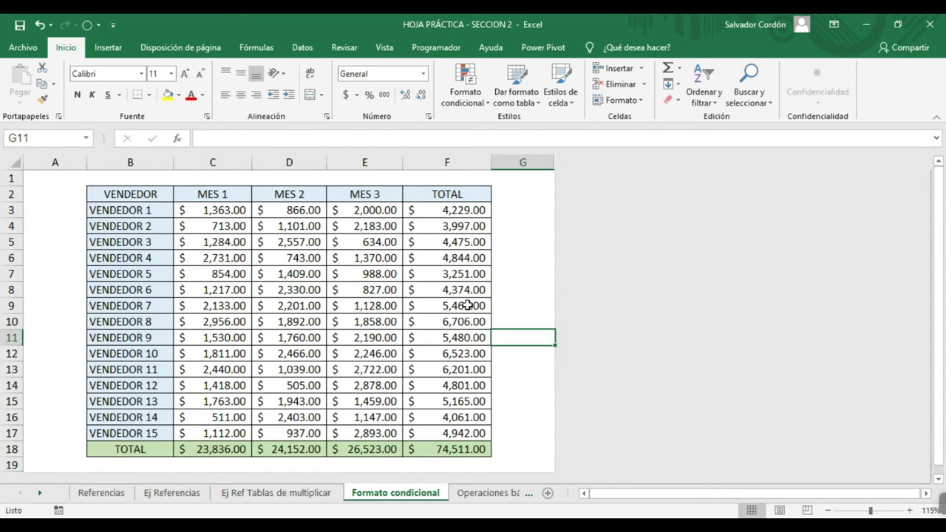
click(461, 211)
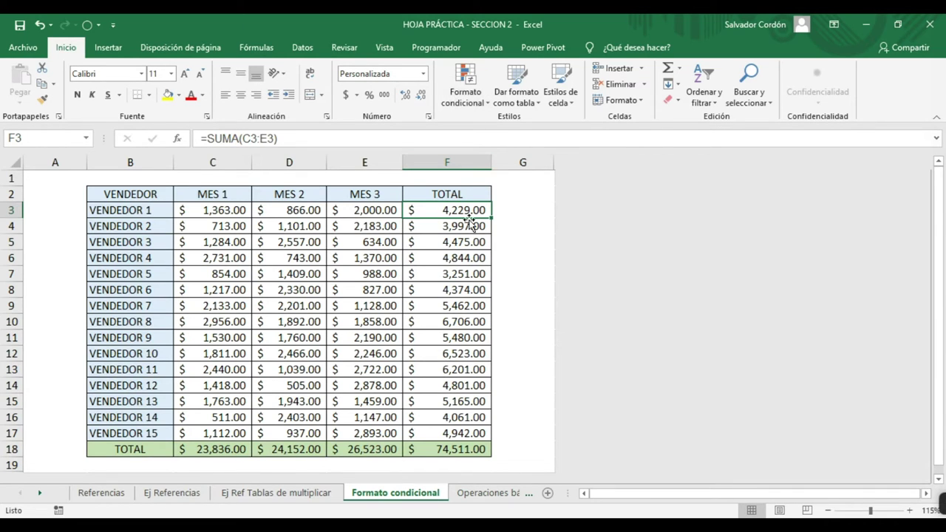
Set up a greater-than highlighting rule on totals F3:F17 with threshold 4000 and green fill with dark green text
drag(469, 210, 467, 433)
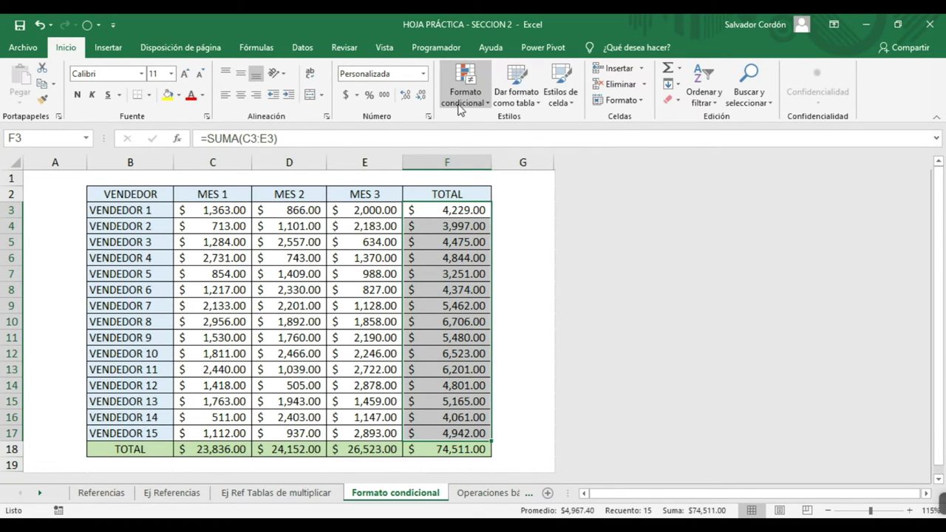
click(446, 274)
drag(448, 212, 459, 433)
click(484, 88)
mouse_move(581, 134)
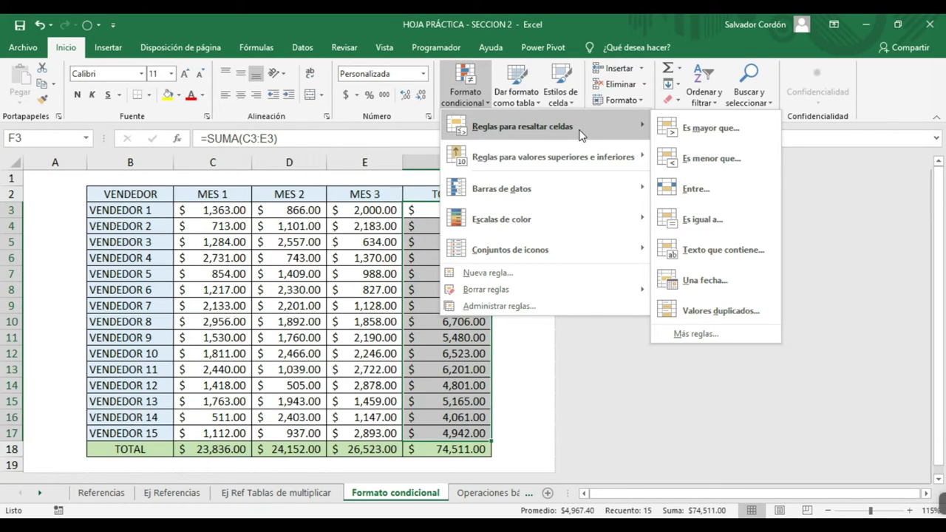
click(711, 130)
drag(565, 198, 703, 222)
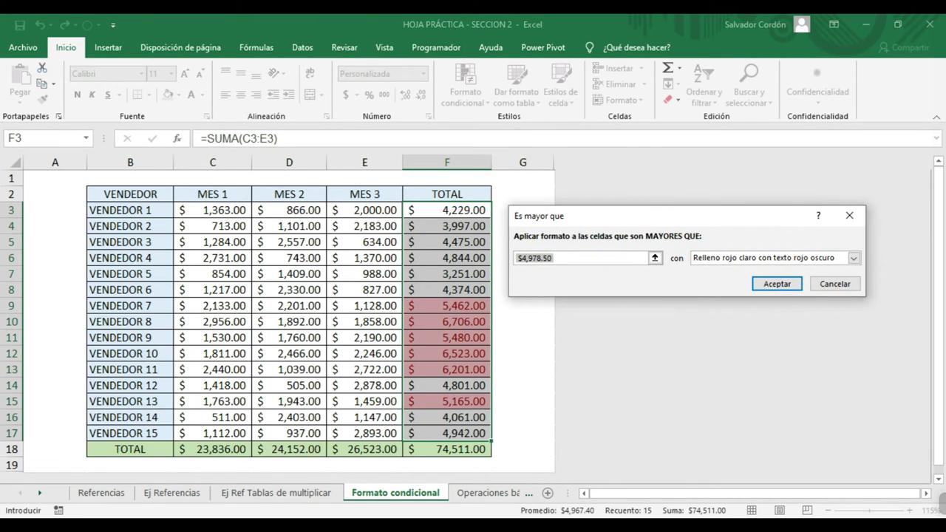
drag(556, 258, 505, 263)
text(4000)
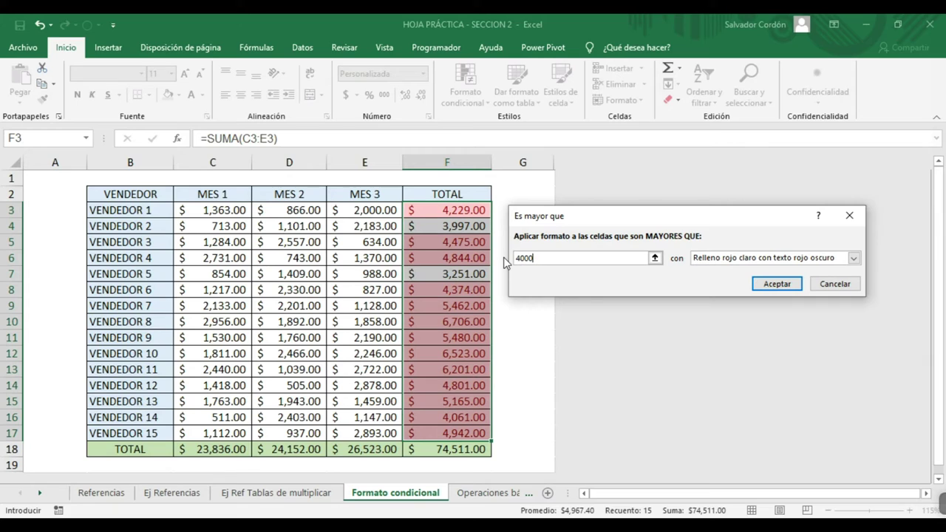
click(853, 258)
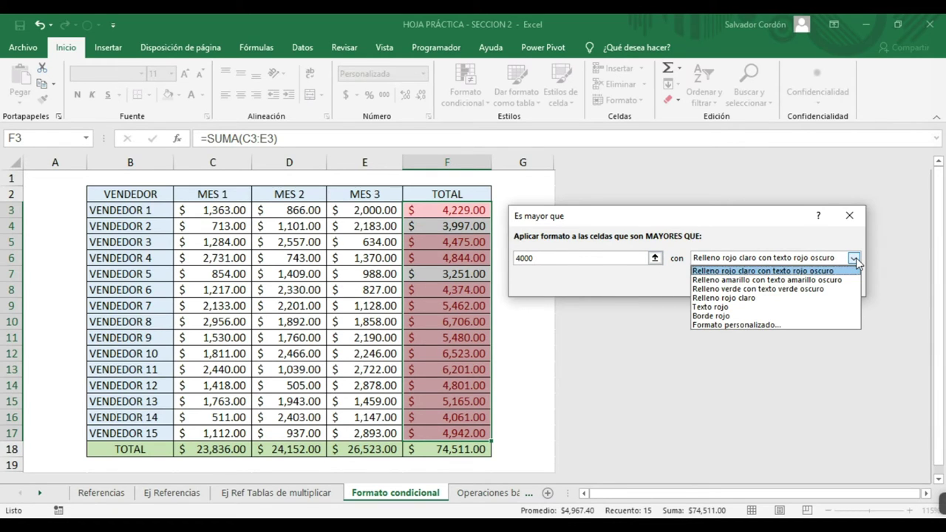
click(736, 289)
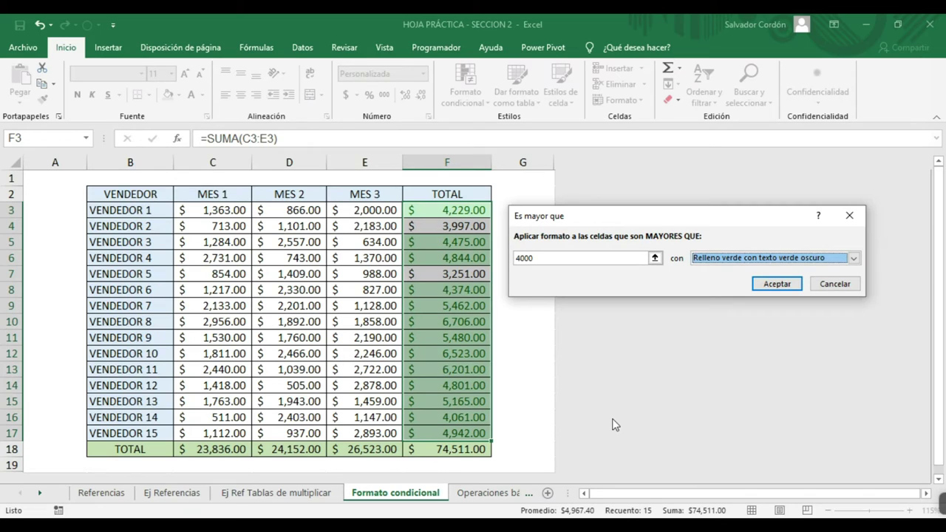
Set the greater-than rule's threshold to 4500 and apply it to the vendor totals
click(564, 258)
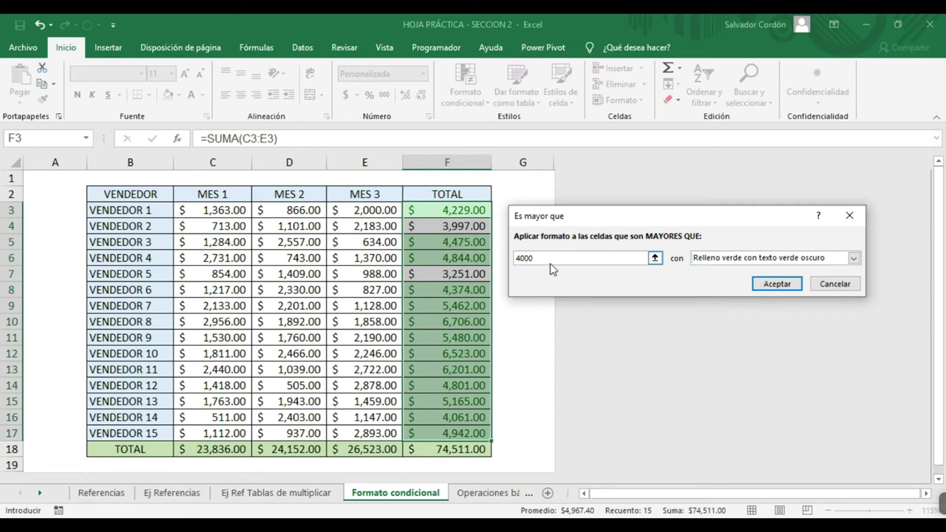
key(BackSpace)
key(BackSpace)
key(BackSpace)
text(500)
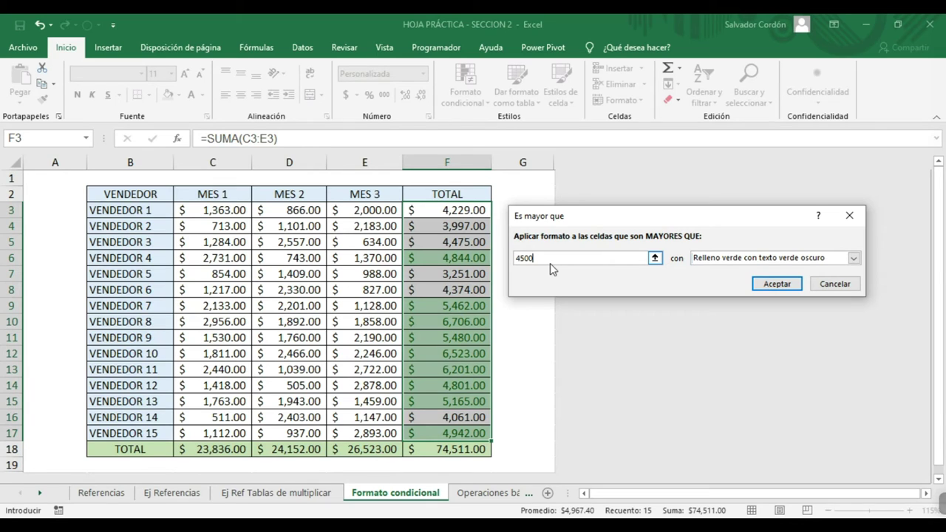
click(776, 282)
click(292, 292)
Highlight totals in F3:F17 that are less than 4500 using light red fill with dark red text
drag(448, 211, 465, 432)
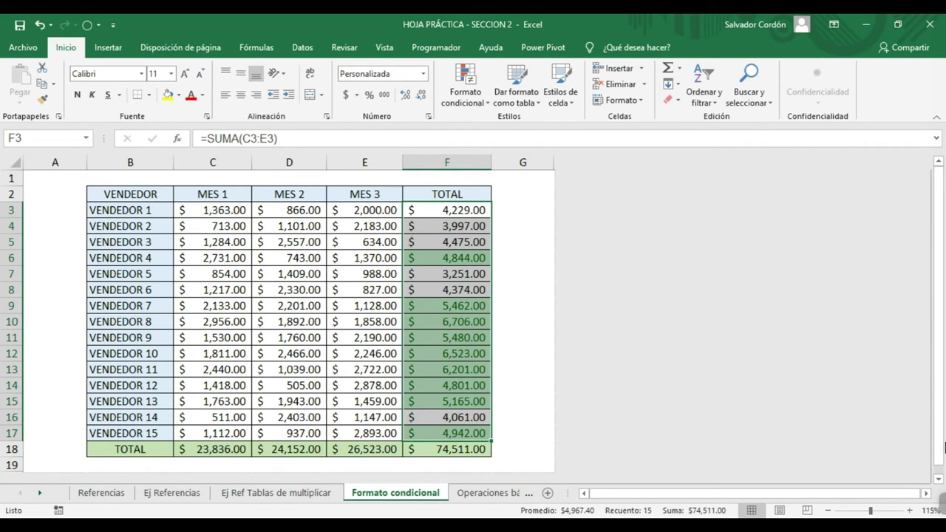
mouse_move(937, 502)
drag(449, 210, 444, 434)
click(465, 107)
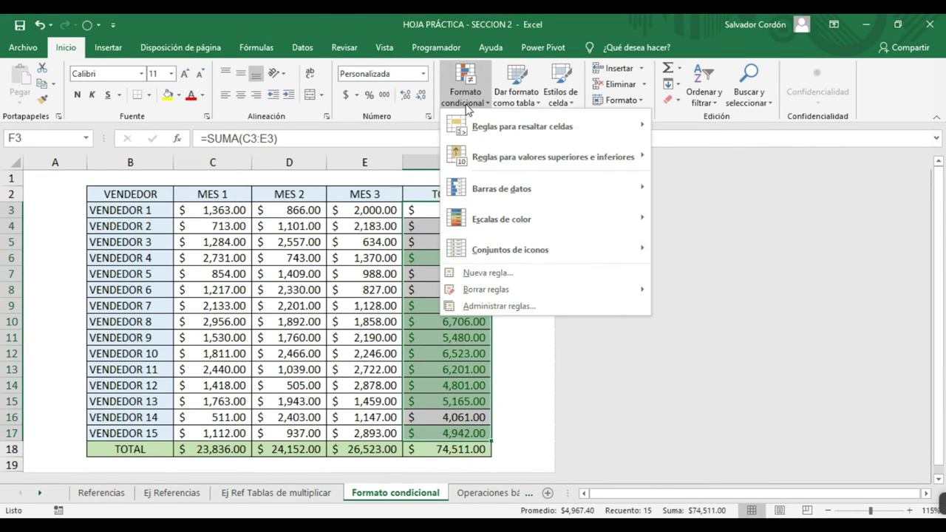
mouse_move(476, 128)
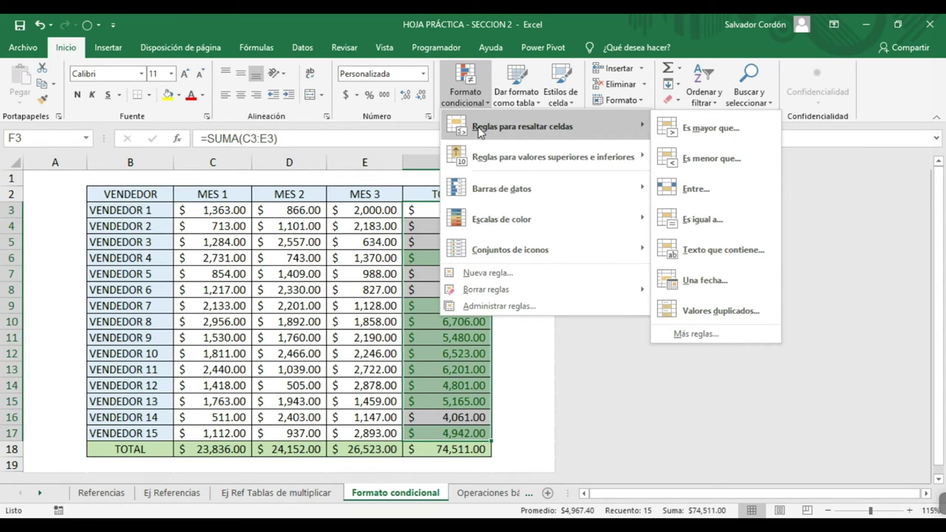
click(711, 158)
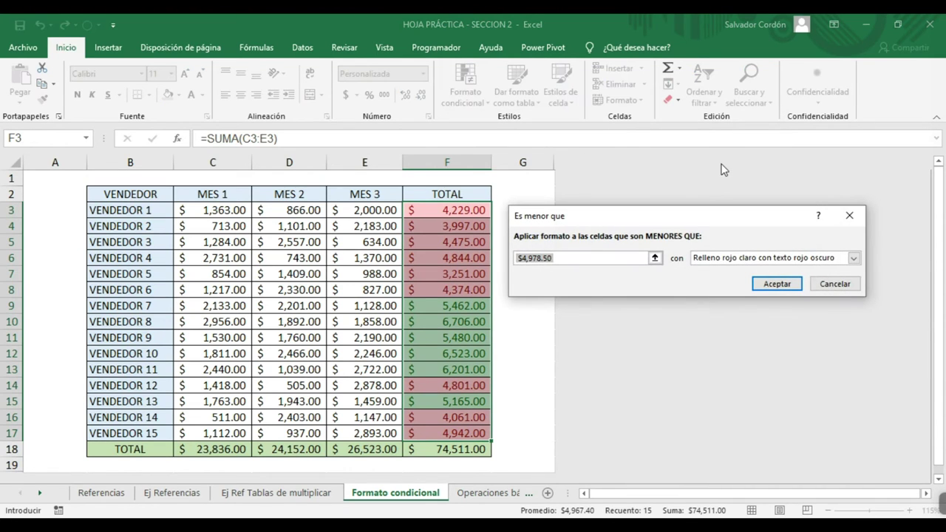
click(543, 258)
drag(543, 258, 501, 259)
key(BackSpace)
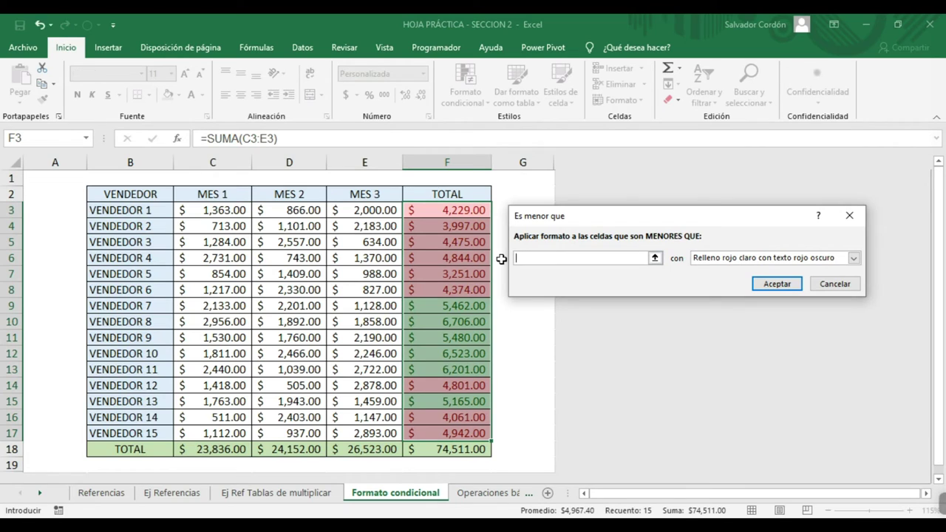
text(4500)
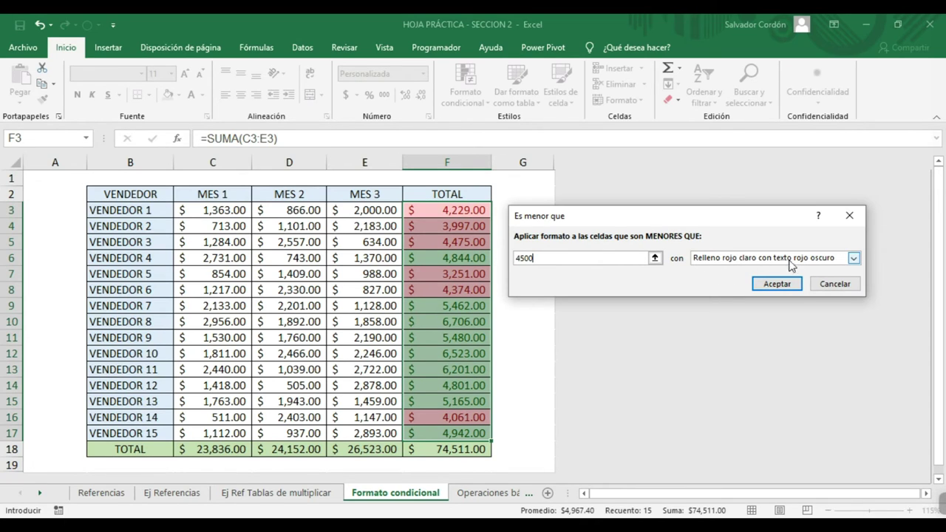
click(775, 287)
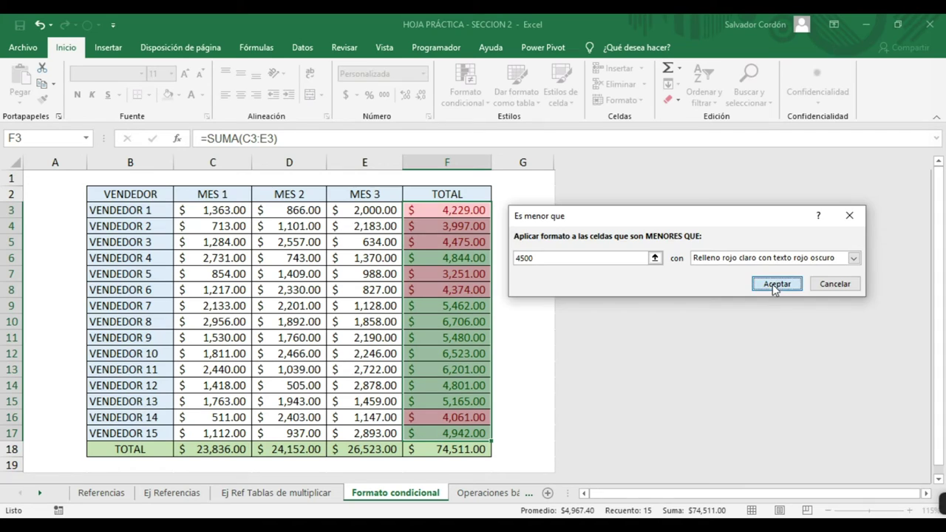
click(311, 399)
click(439, 355)
drag(454, 212, 429, 436)
click(184, 353)
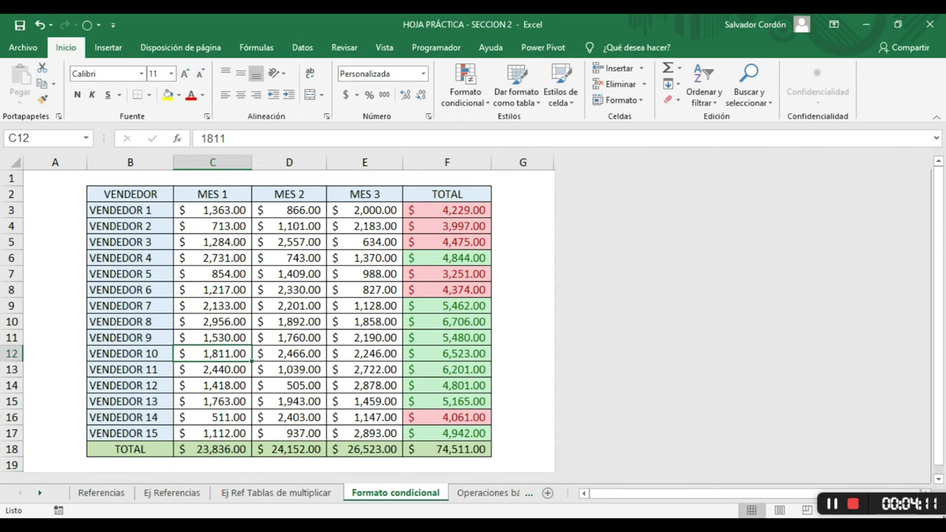
click(281, 289)
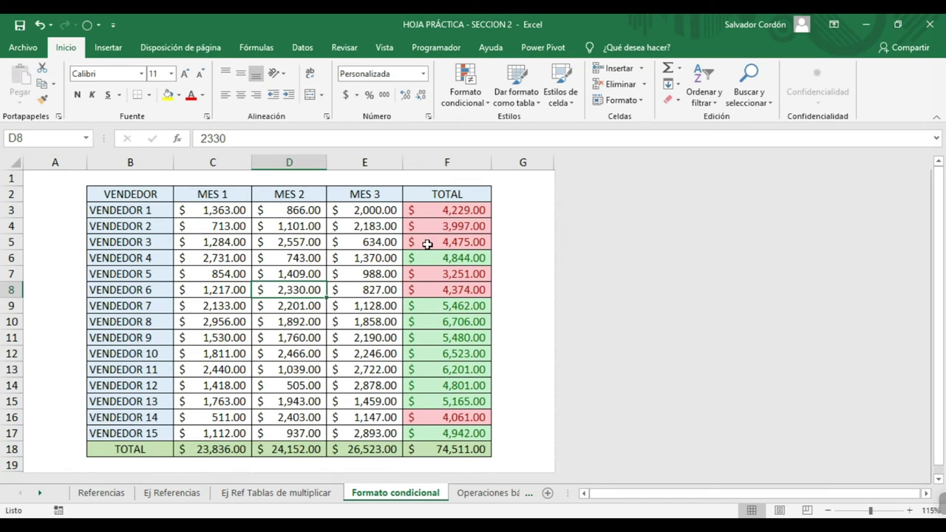
Clear the conditional formatting rules from the vendor totals in F3:F17
drag(462, 209, 451, 428)
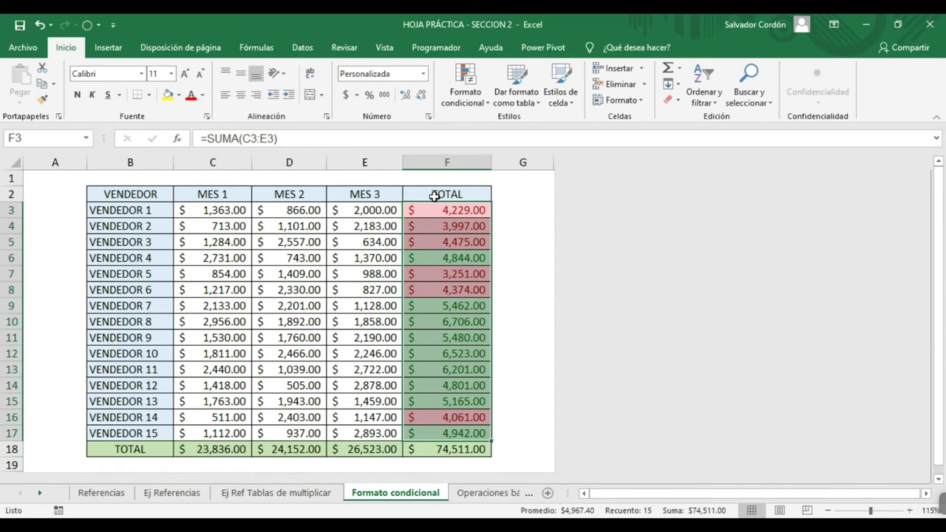
click(473, 103)
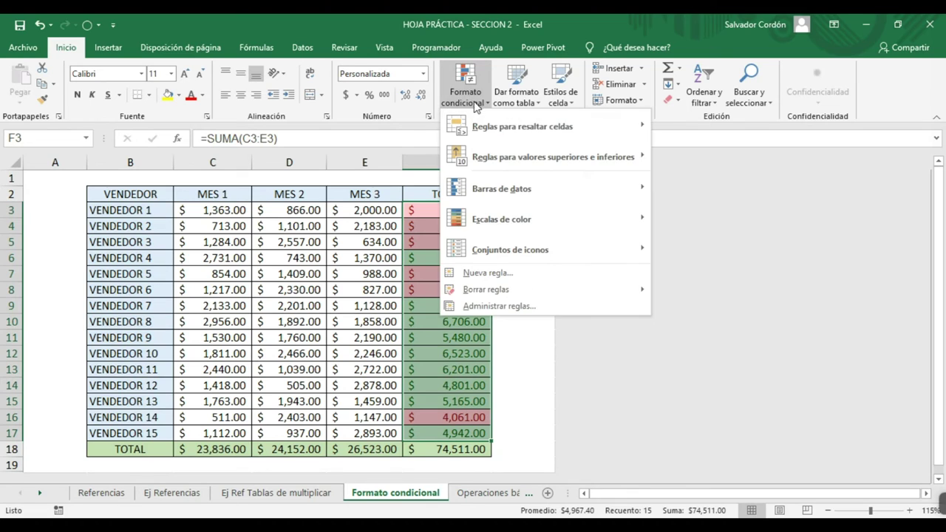
mouse_move(578, 127)
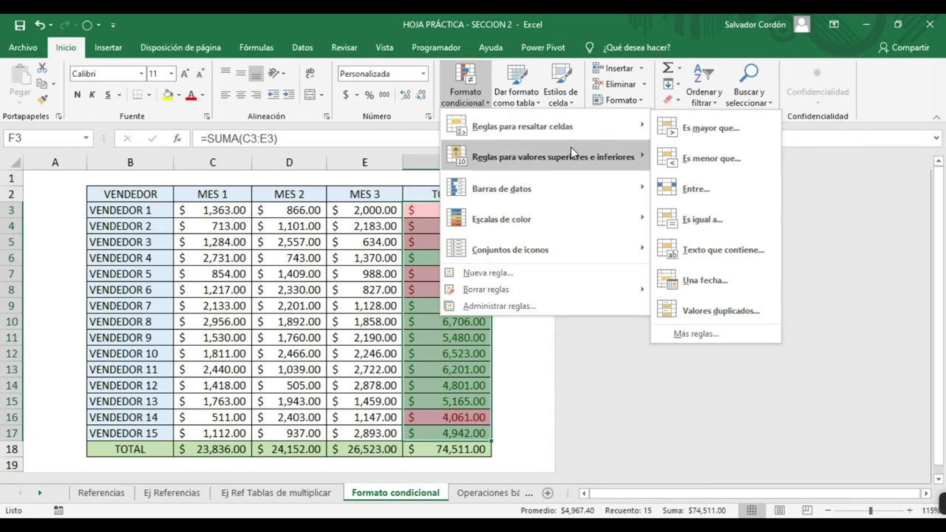
mouse_move(562, 164)
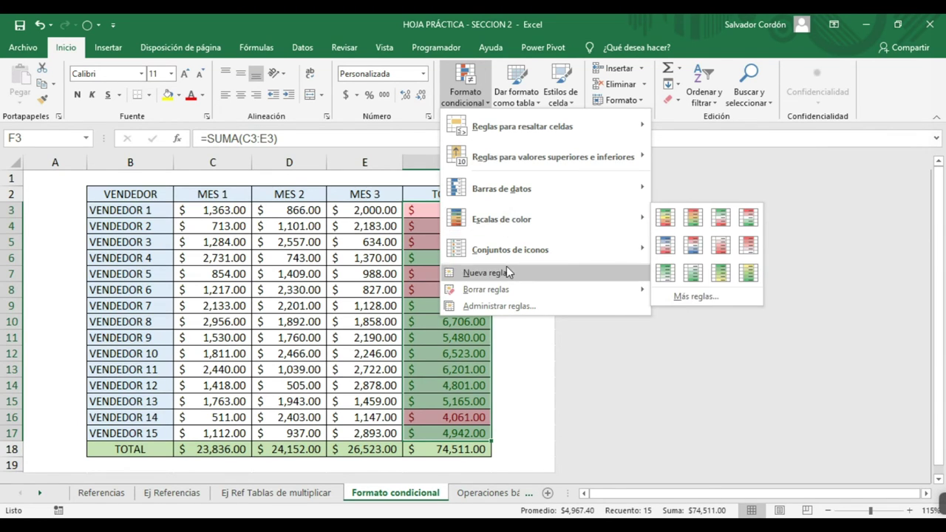
mouse_move(515, 291)
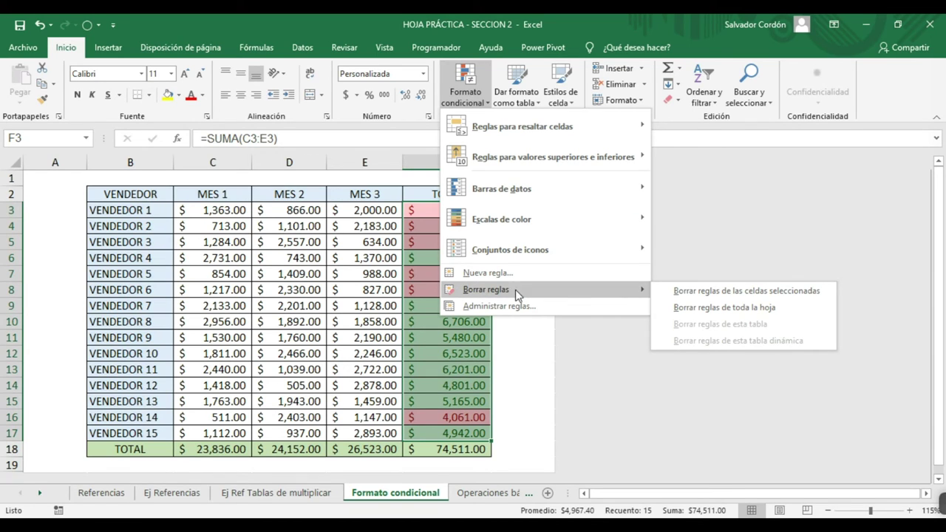
click(715, 296)
click(289, 337)
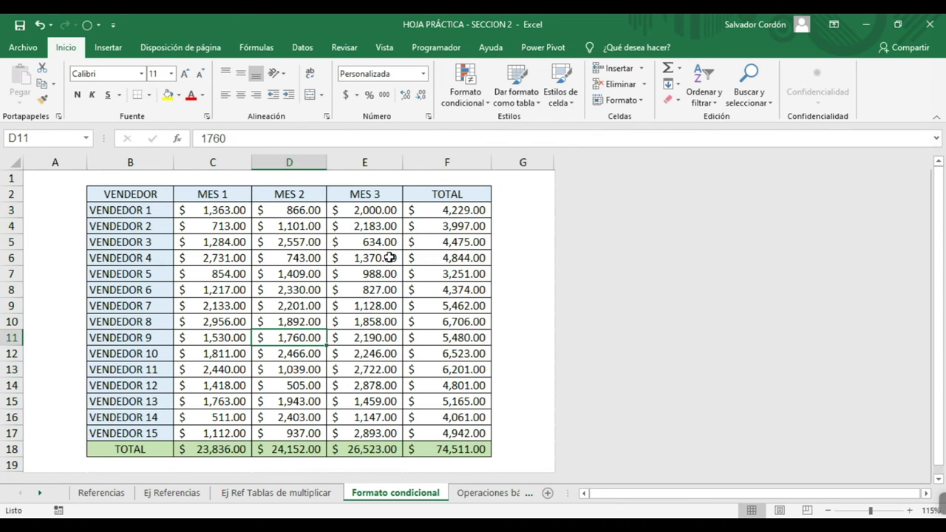
Start a top-values highlighting rule on the vendor totals in F3:F17 and set its rank count to 5
drag(443, 212, 456, 435)
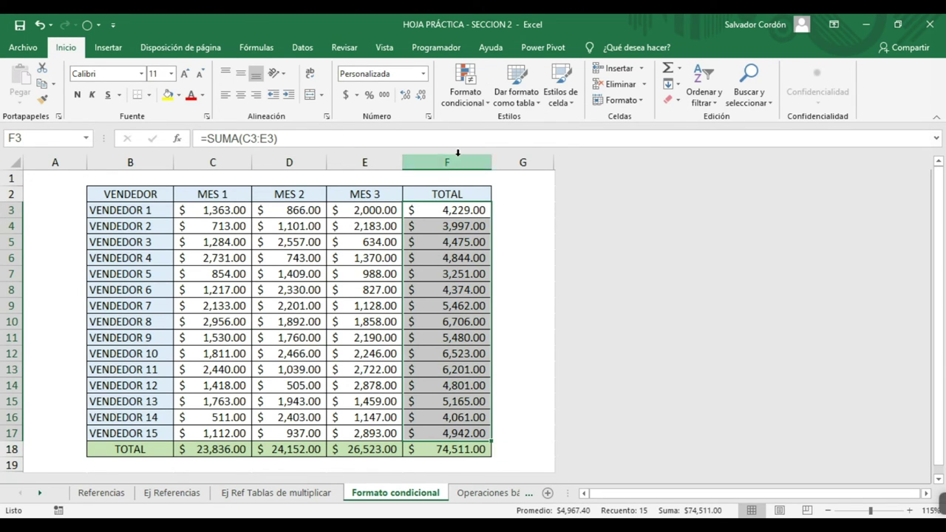
click(464, 98)
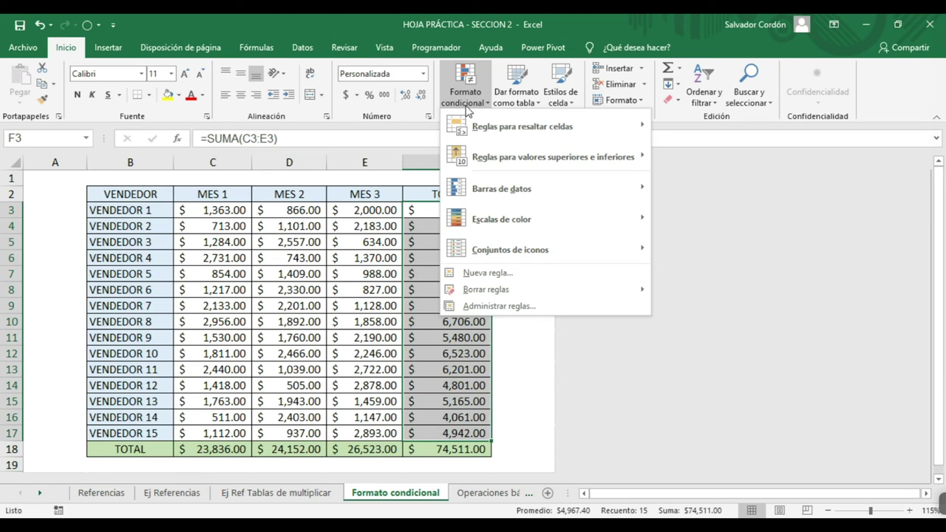
mouse_move(495, 163)
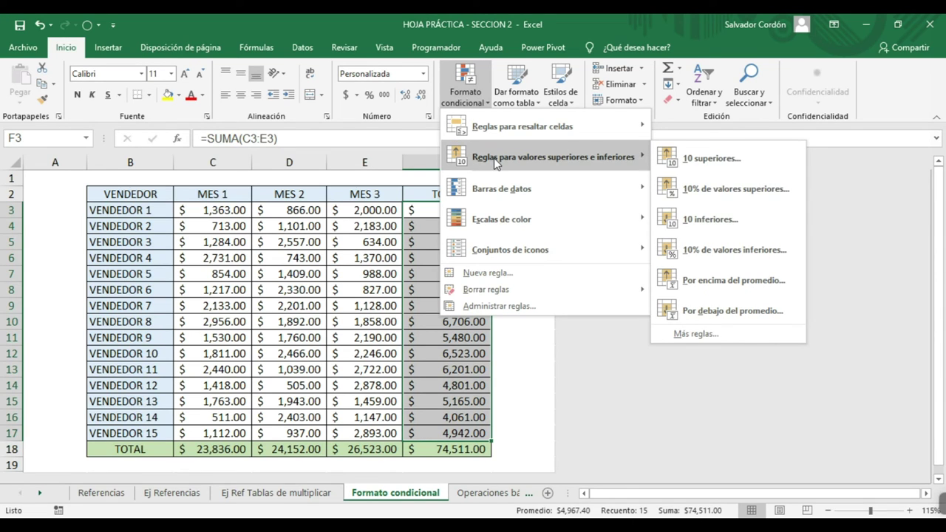
click(715, 161)
drag(667, 195, 625, 207)
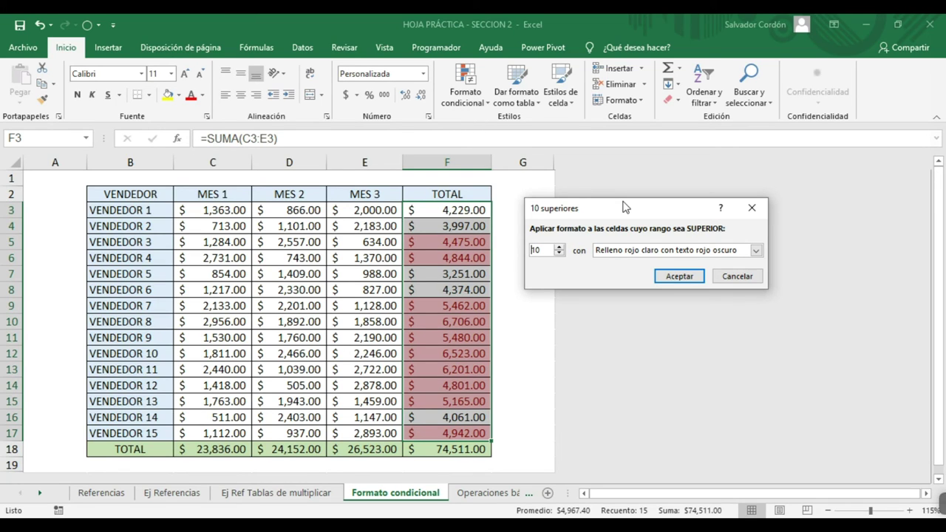
double_click(538, 251)
click(559, 254)
click(559, 253)
click(560, 253)
click(560, 253)
click(560, 253)
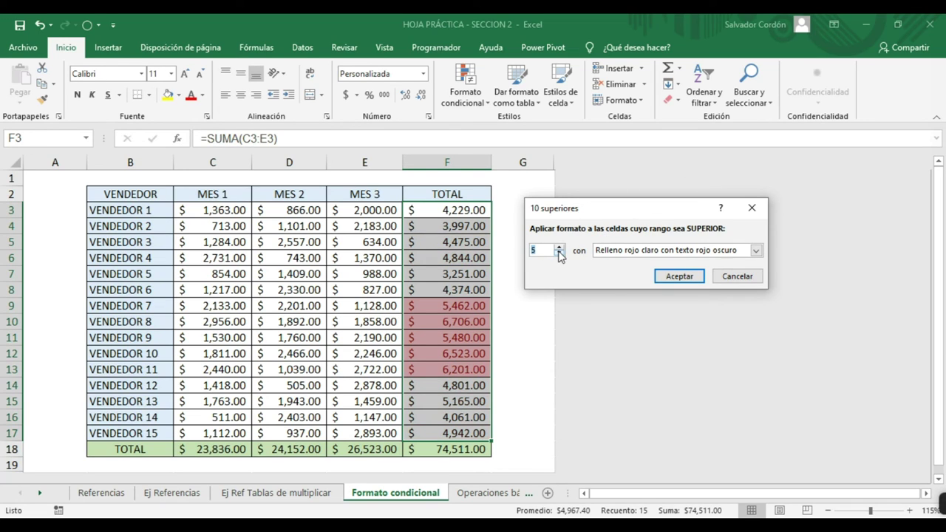
Give the top 5 rule green fill with dark green text and apply it to the totals
click(755, 252)
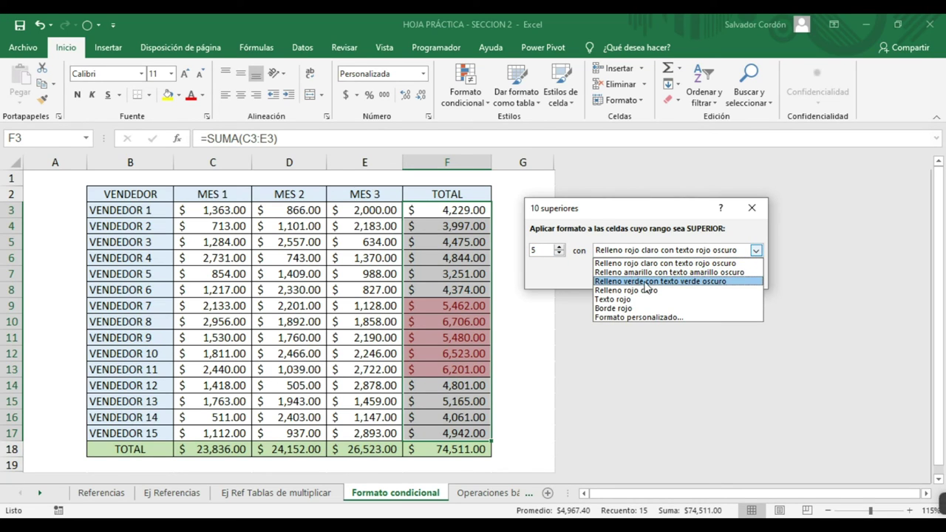
click(661, 281)
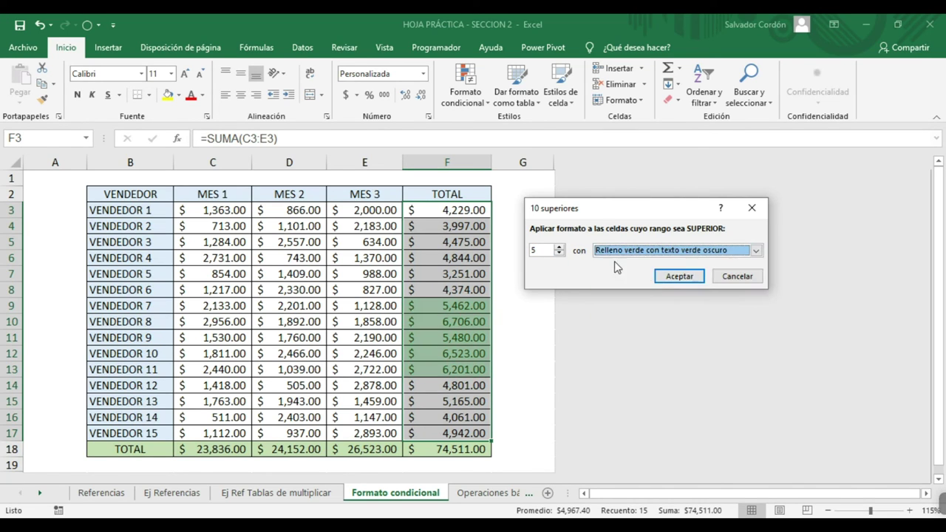
click(680, 276)
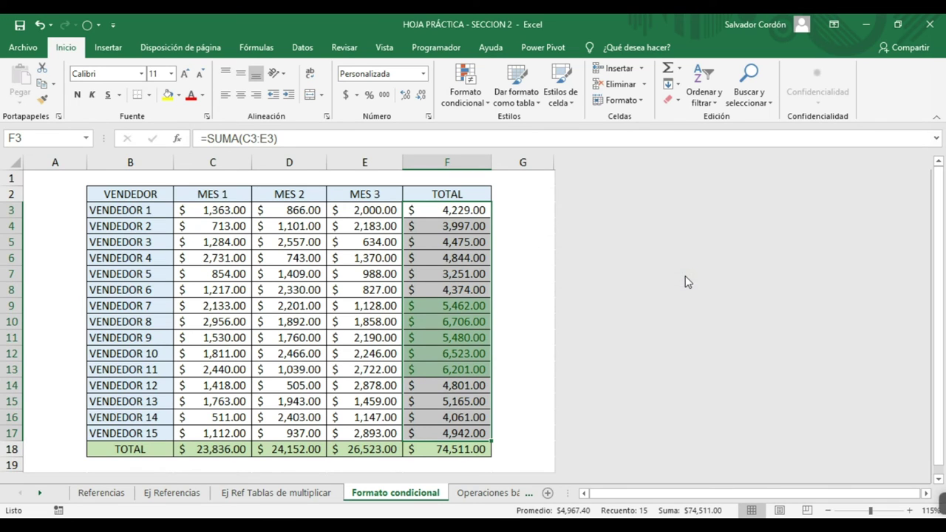
Highlight the bottom 5 vendor totals in F3:F17 using light red fill with dark red text, then deselect the range
click(465, 85)
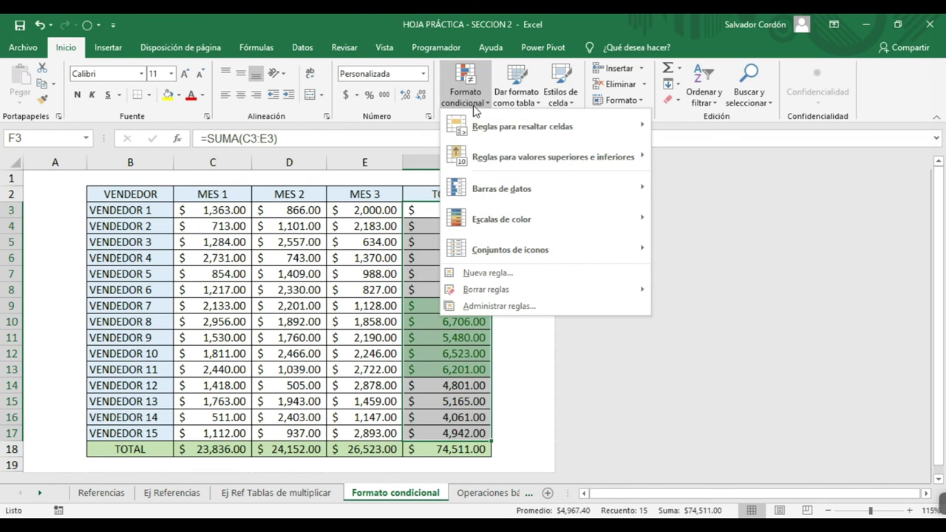
mouse_move(493, 157)
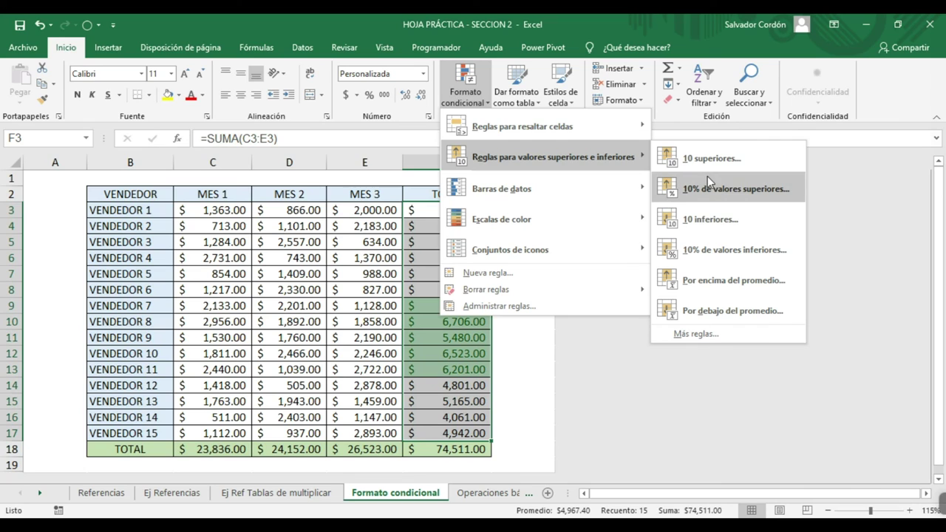
click(696, 219)
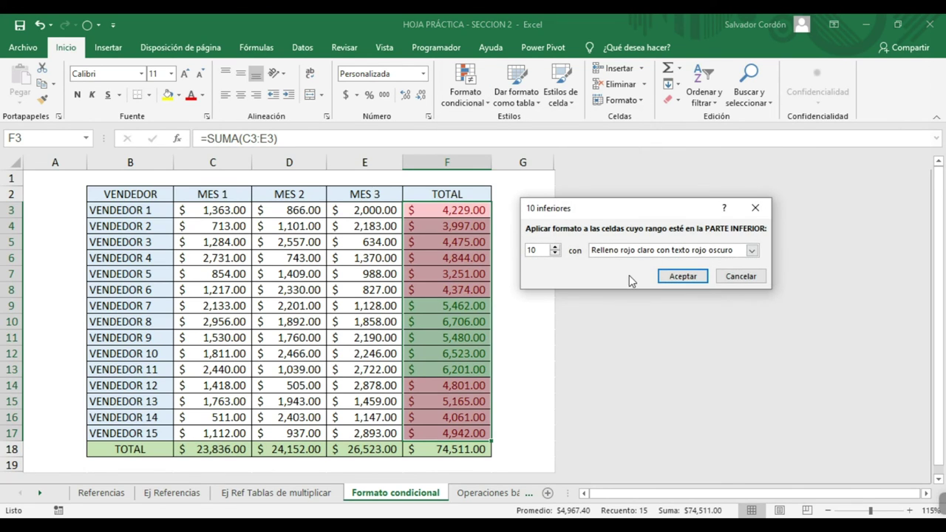
click(555, 255)
click(555, 254)
click(555, 254)
click(555, 254)
click(555, 254)
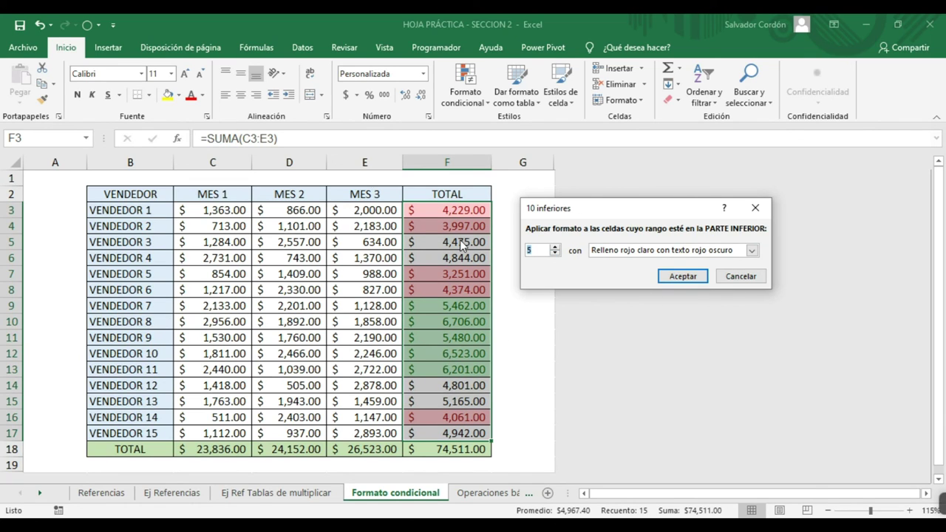
click(671, 277)
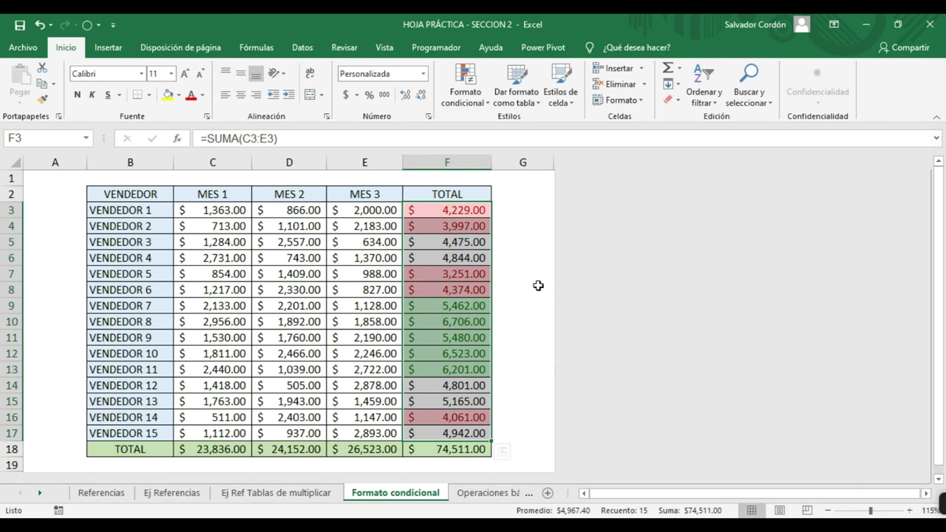
click(442, 256)
key(Down)
click(467, 305)
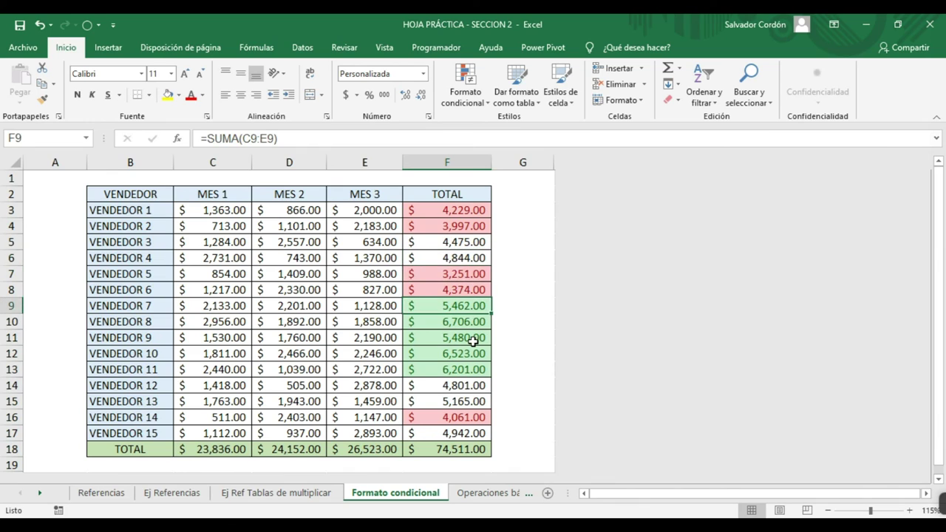